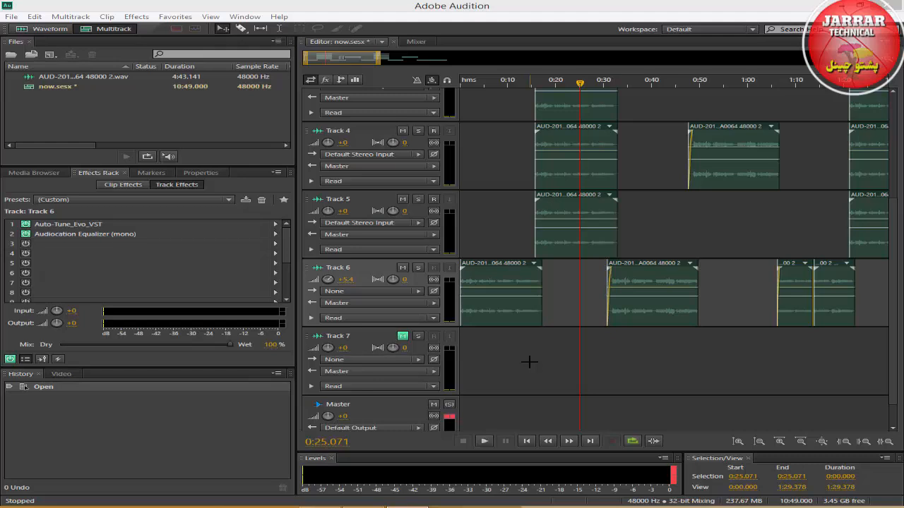
# Inspect the effects on the Master track and on Track 6, including Track 6's Audiocation Equalizer settings.
pyautogui.click(392, 409)
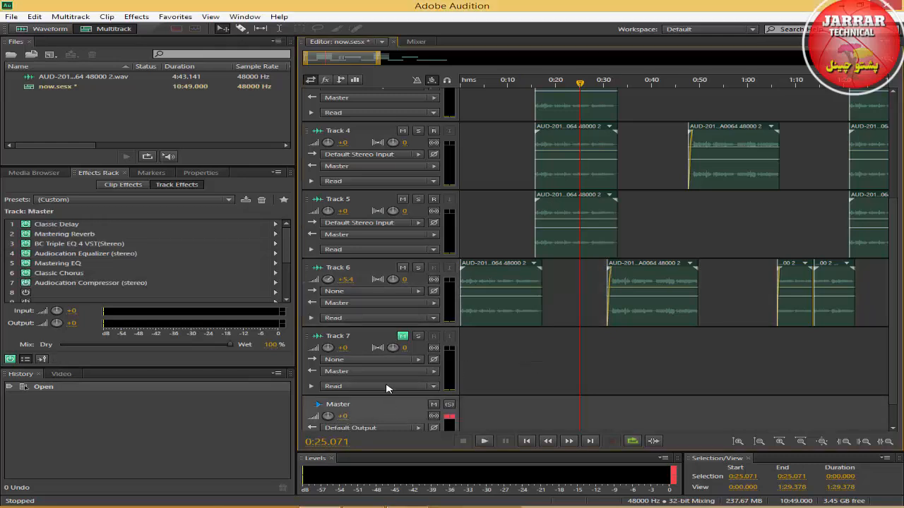
pyautogui.click(336, 269)
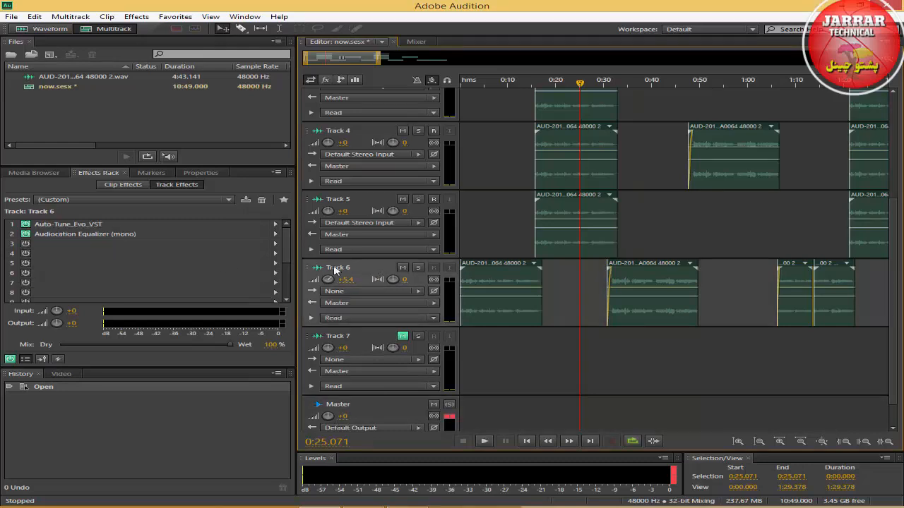
pyautogui.doubleClick(162, 235)
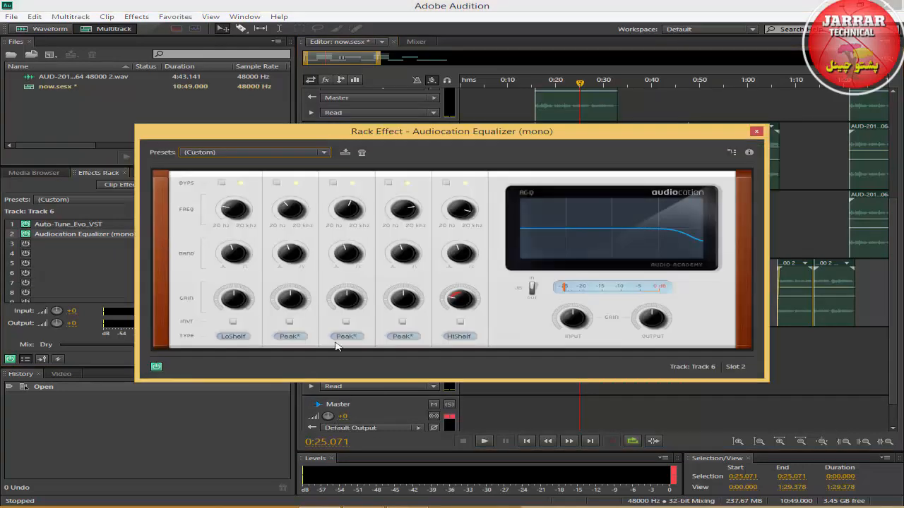
pyautogui.click(756, 132)
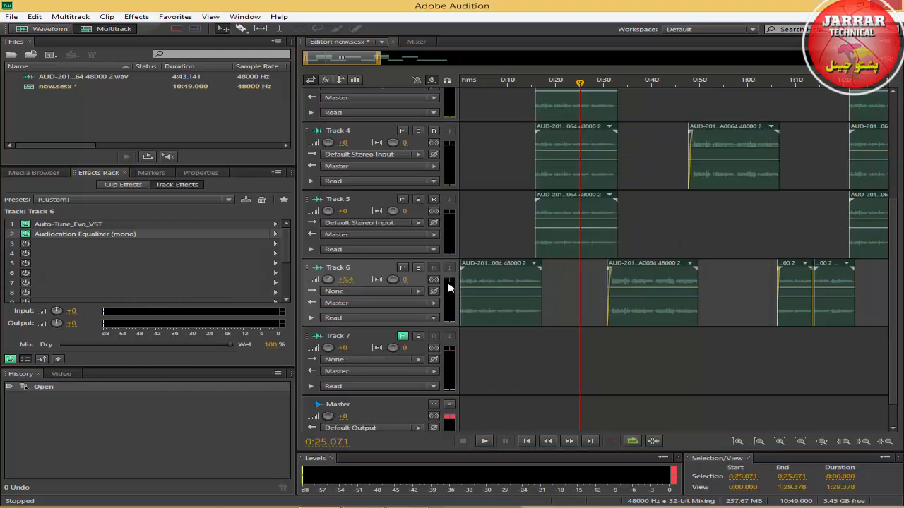
# Return the playhead to the session start, solo Track 6 and flatten the HiShelf gain in its Audiocation Equalizer.
pyautogui.click(466, 83)
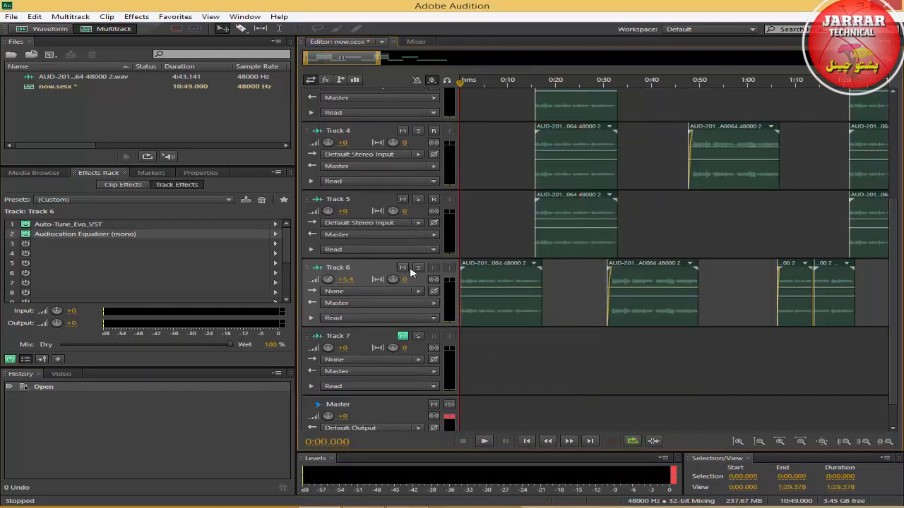
pyautogui.click(417, 269)
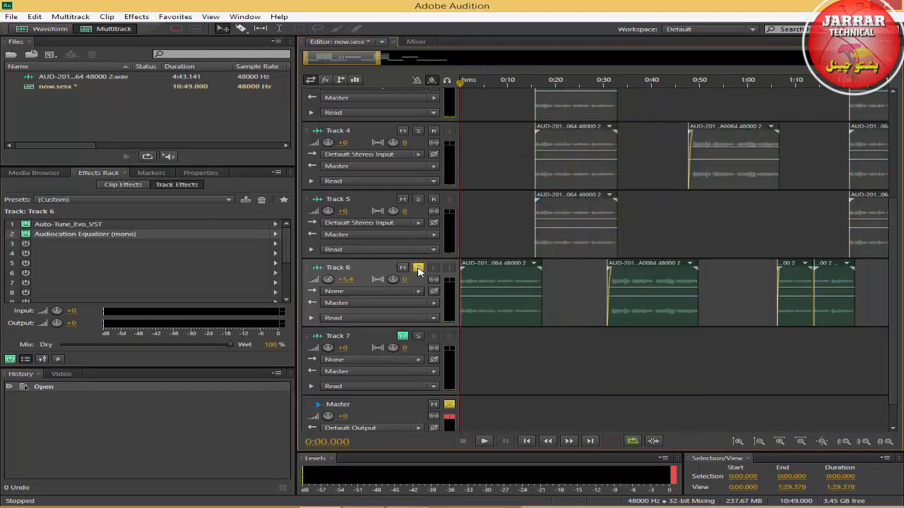
pyautogui.doubleClick(134, 237)
pyautogui.moveTo(452, 306); pyautogui.dragTo(479, 245)
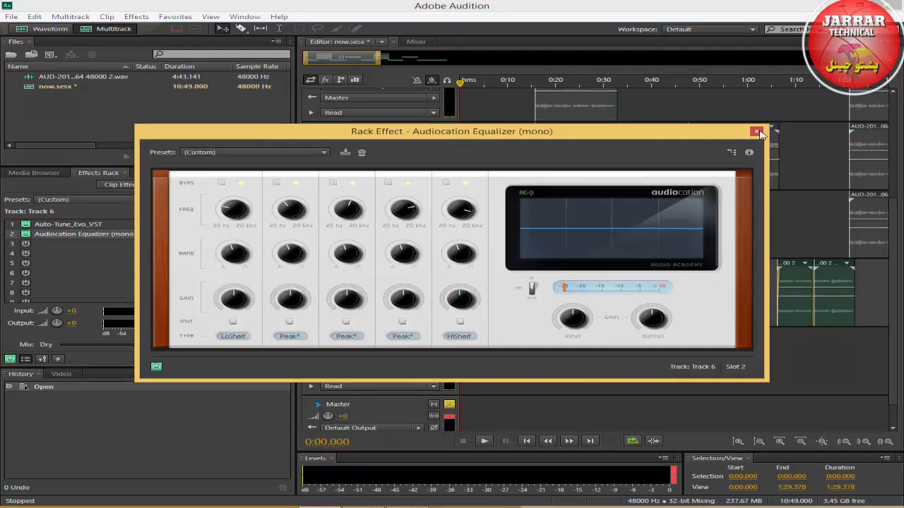
pyautogui.click(756, 132)
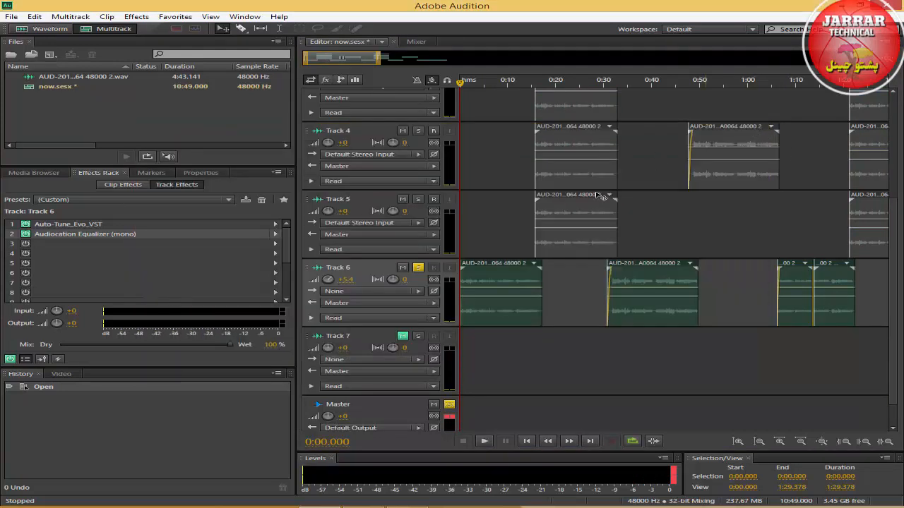
# Audition the soloed Track 6 from the start with its Audiocation Equalizer open, and stop playback.
pyautogui.click(483, 442)
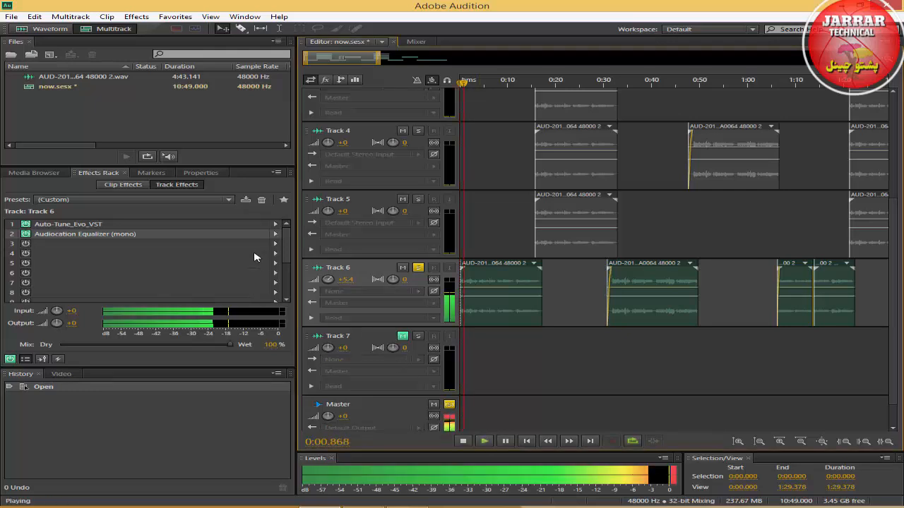
pyautogui.doubleClick(173, 238)
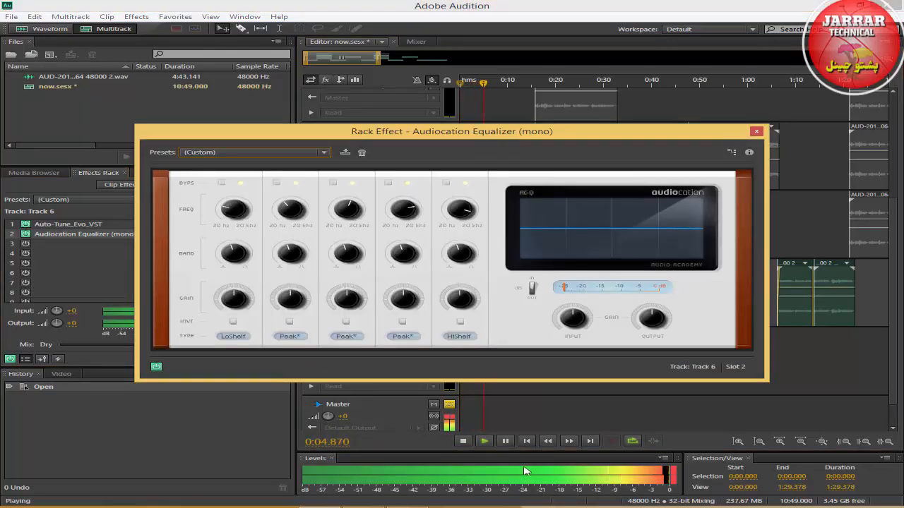
pyautogui.click(462, 441)
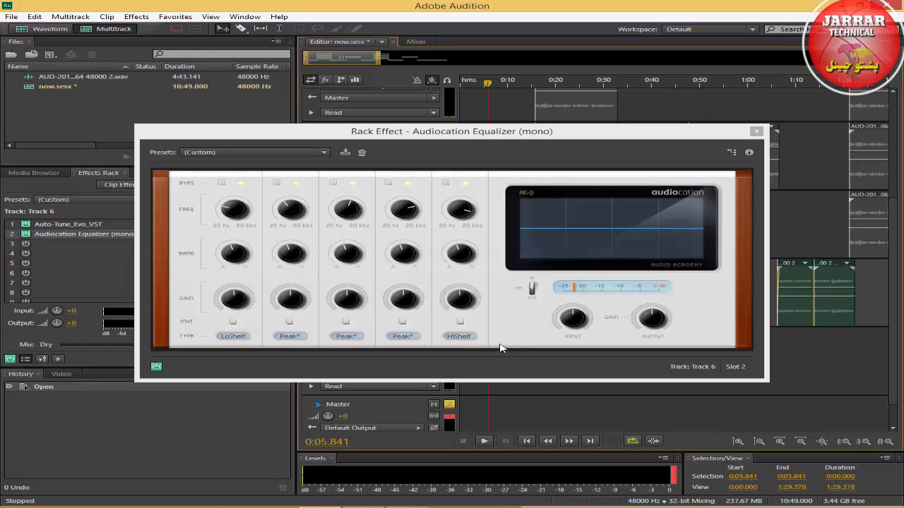
# During playback of Track 6, boost the equalizer's HiShelf gain to maximum and strongly cut its LoShelf gain.
pyautogui.click(485, 441)
pyautogui.moveTo(460, 299); pyautogui.dragTo(504, 137)
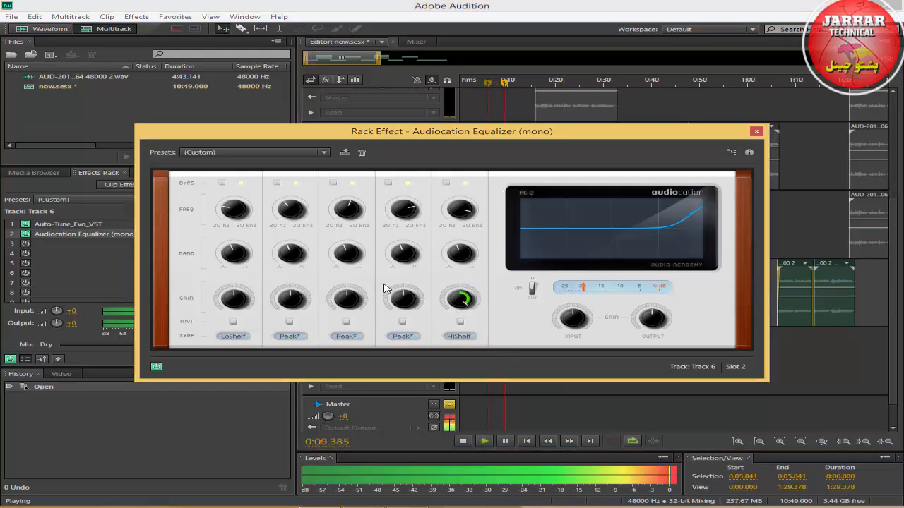
pyautogui.moveTo(234, 299); pyautogui.dragTo(226, 359)
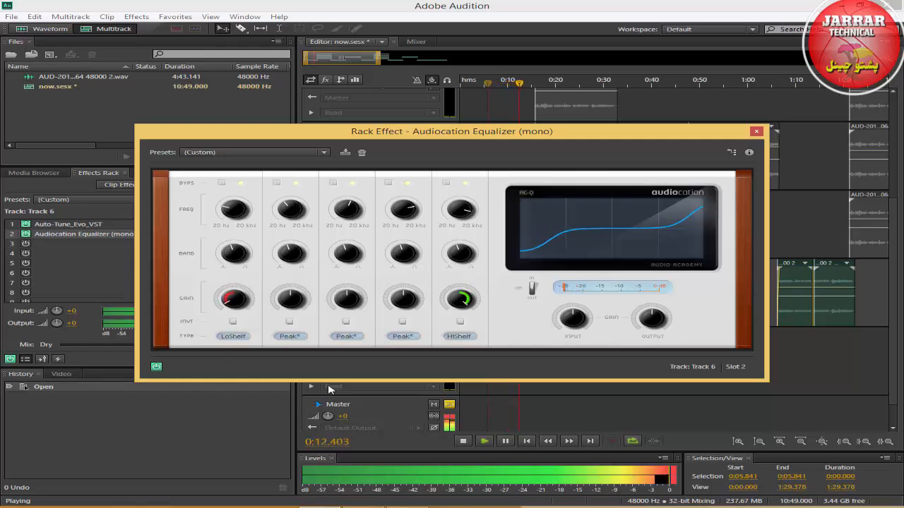
pyautogui.click(463, 442)
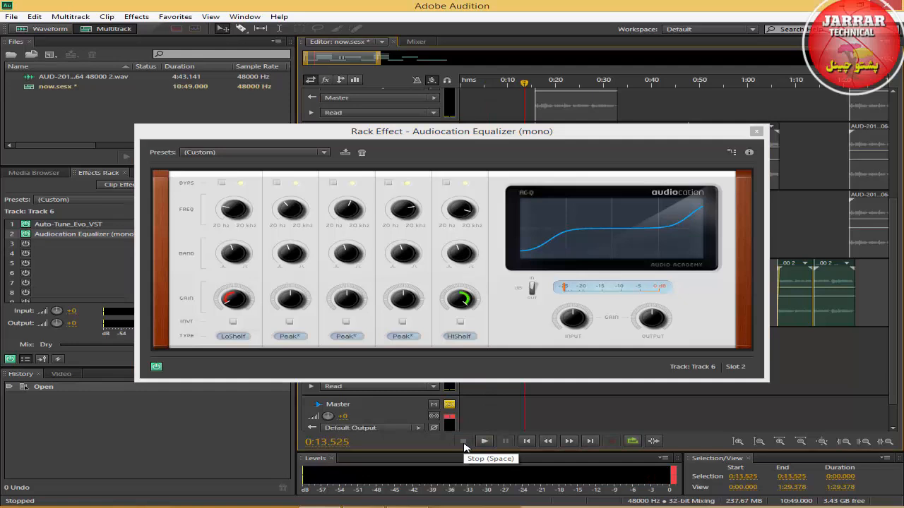
# Return the equalizer's LoShelf gain to flat while keeping the HiShelf gain at full boost.
pyautogui.moveTo(459, 305)
pyautogui.mouseDown()
pyautogui.moveTo(456, 346)
pyautogui.moveTo(458, 318)
pyautogui.mouseUp()
pyautogui.moveTo(237, 307); pyautogui.dragTo(286, 291)
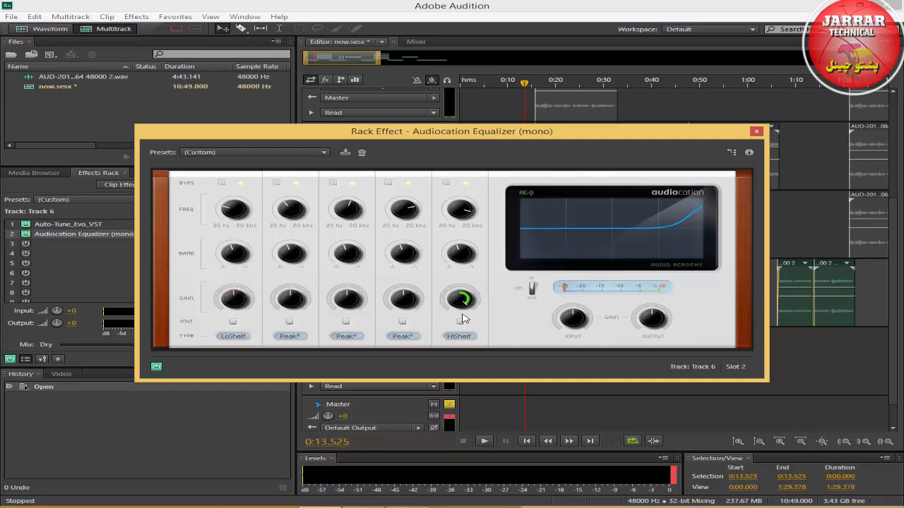
pyautogui.moveTo(459, 296); pyautogui.dragTo(464, 286)
# Slightly adjust the HiShelf bandwidth, sweep its frequency down to about 2.2 kHz and bring it back up to the high treble.
pyautogui.moveTo(460, 255); pyautogui.dragTo(456, 270)
pyautogui.moveTo(461, 207)
pyautogui.mouseDown()
pyautogui.moveTo(457, 263)
pyautogui.moveTo(468, 216)
pyautogui.mouseUp()
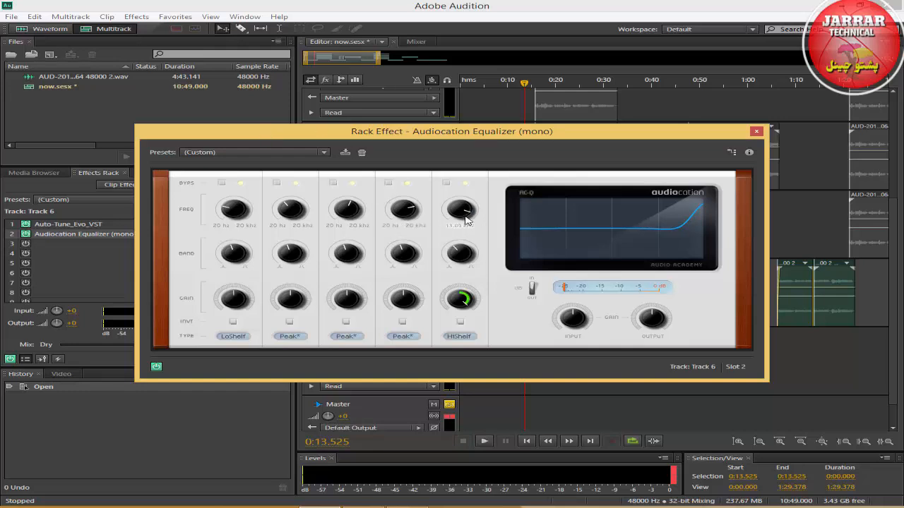
pyautogui.moveTo(461, 210); pyautogui.dragTo(440, 283)
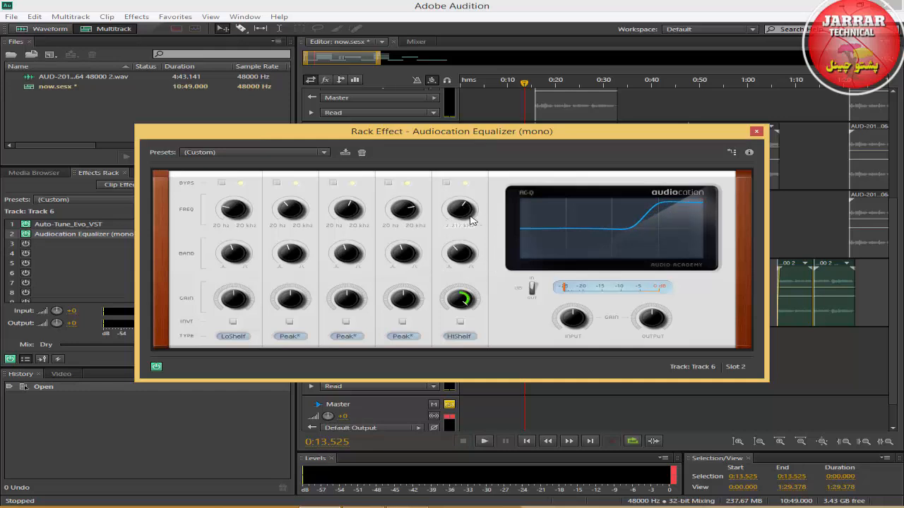
pyautogui.moveTo(472, 220); pyautogui.dragTo(492, 86)
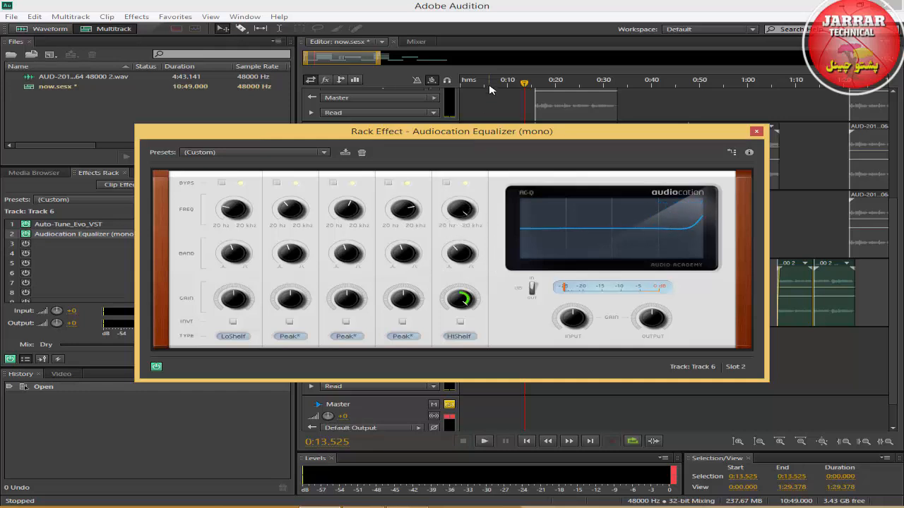
# Audition Track 6 from the session start while lowering the HiShelf frequency to about 1.4 kHz.
pyautogui.click(486, 442)
pyautogui.click(462, 442)
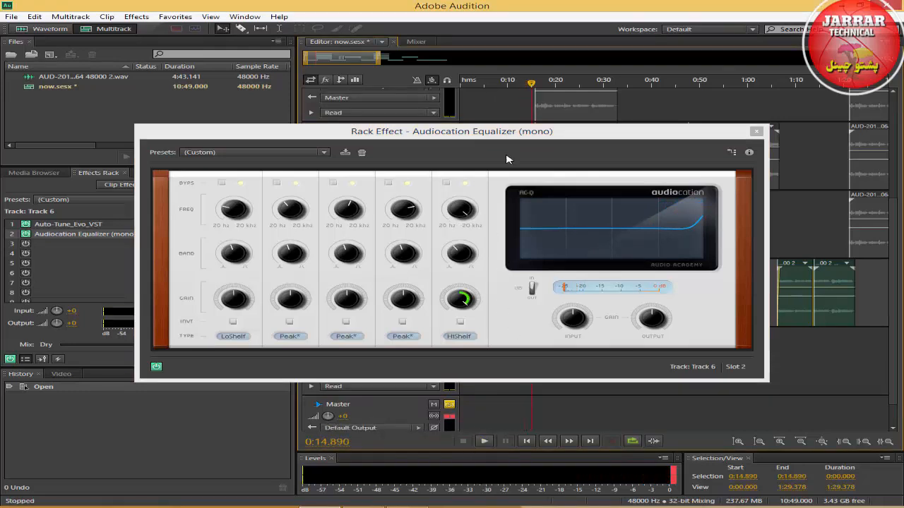
pyautogui.moveTo(530, 84); pyautogui.dragTo(458, 92)
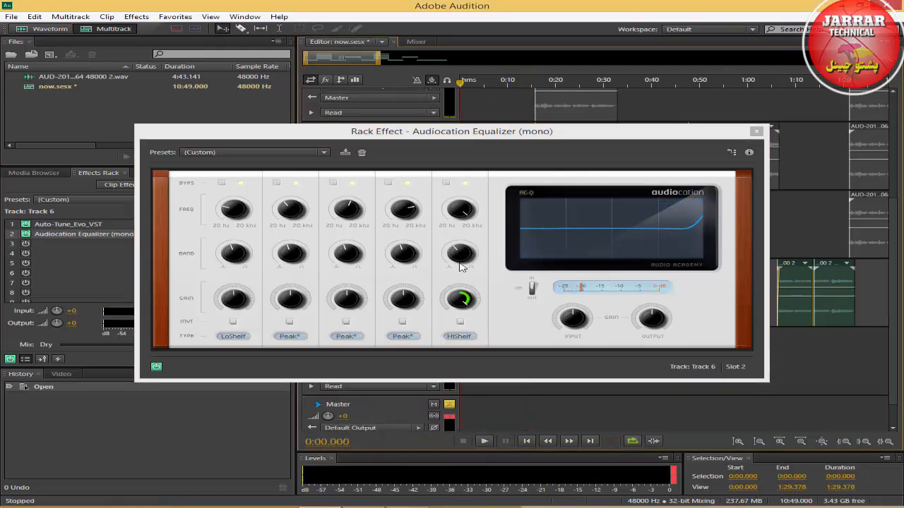
pyautogui.click(485, 445)
pyautogui.moveTo(459, 210); pyautogui.dragTo(453, 310)
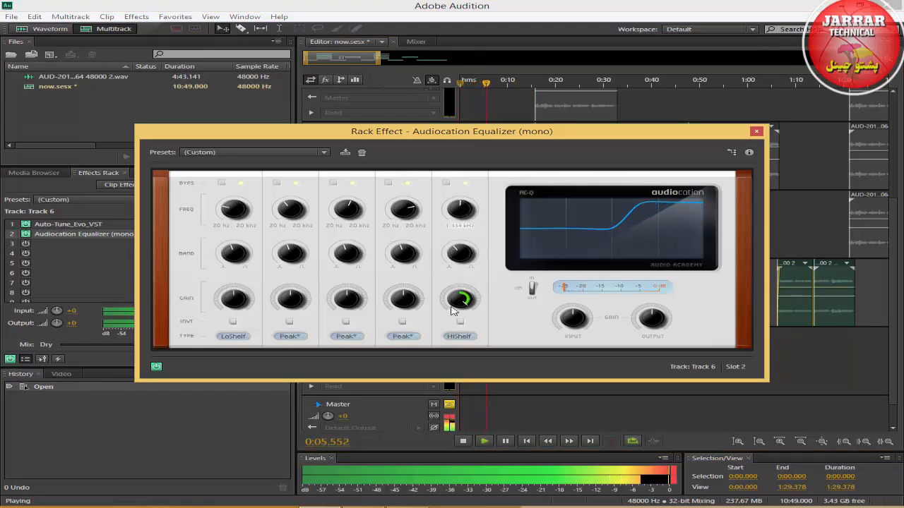
pyautogui.click(463, 442)
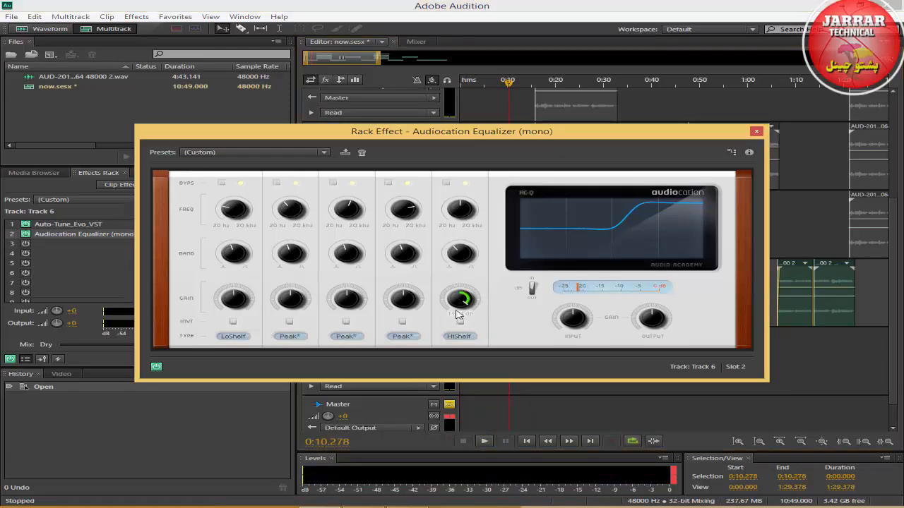
# Cut the HiShelf gain by 15 dB and raise its frequency to the high treble while auditioning Track 6 from the start.
pyautogui.moveTo(459, 302); pyautogui.dragTo(452, 487)
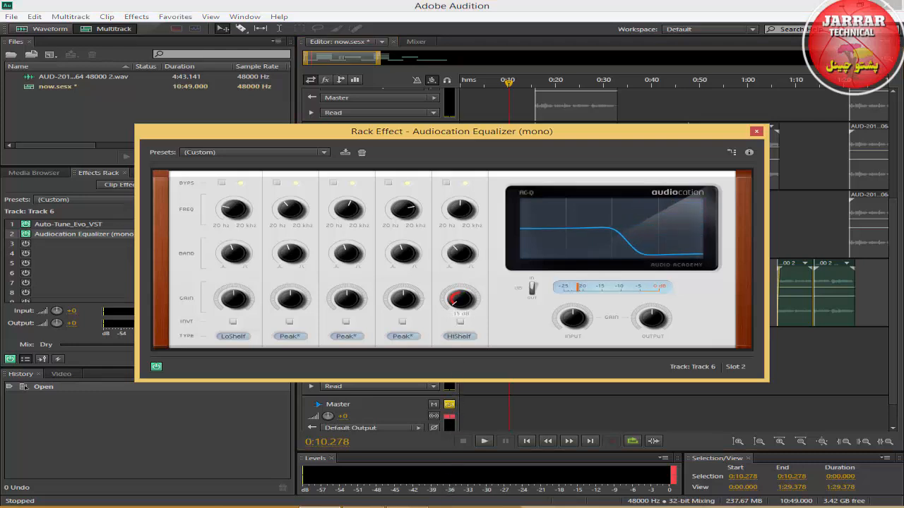
pyautogui.moveTo(463, 205); pyautogui.dragTo(453, 147)
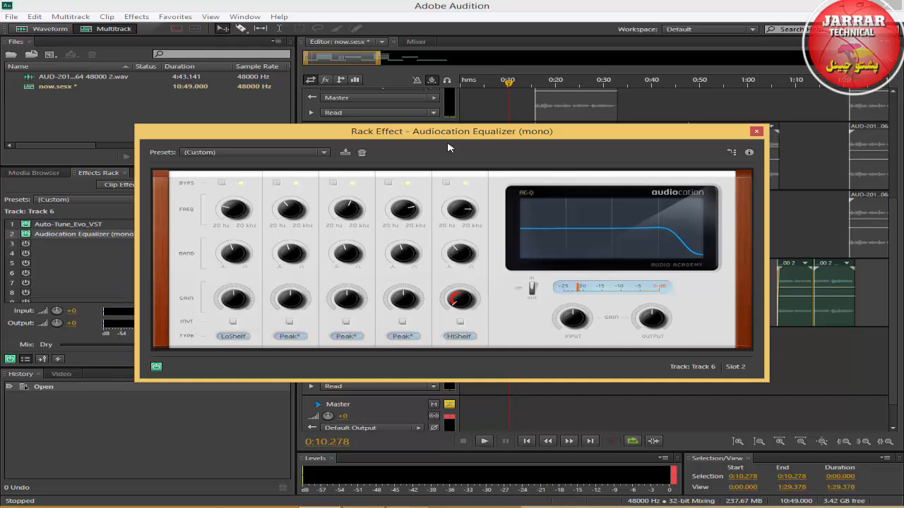
pyautogui.click(484, 441)
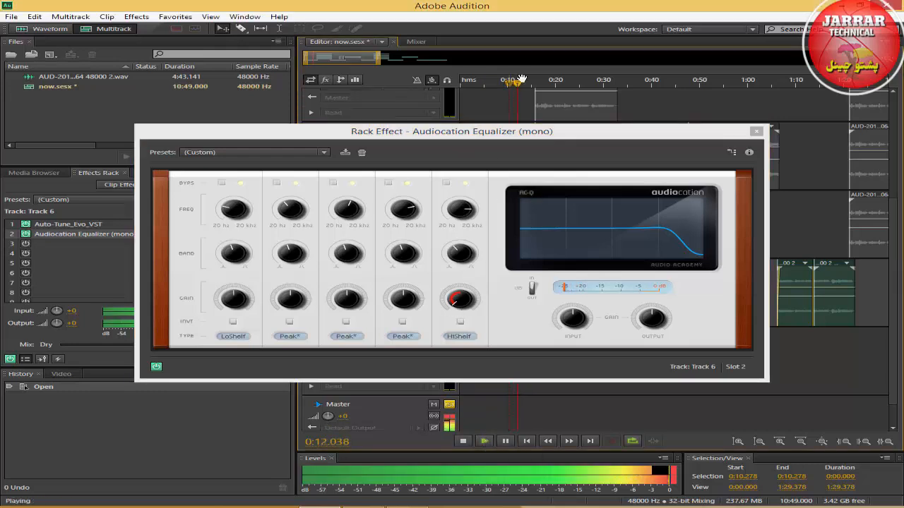
pyautogui.moveTo(519, 85); pyautogui.dragTo(426, 143)
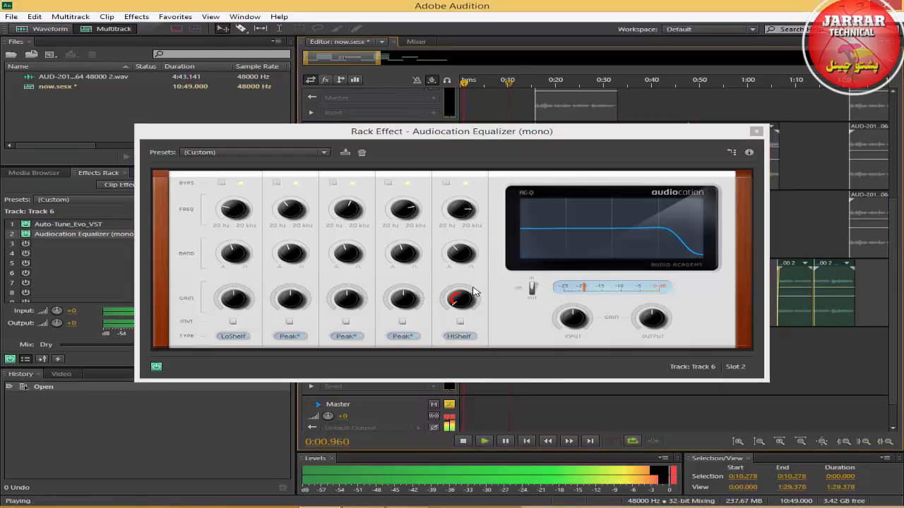
pyautogui.moveTo(459, 209)
pyautogui.moveTo(458, 209); pyautogui.dragTo(473, 182)
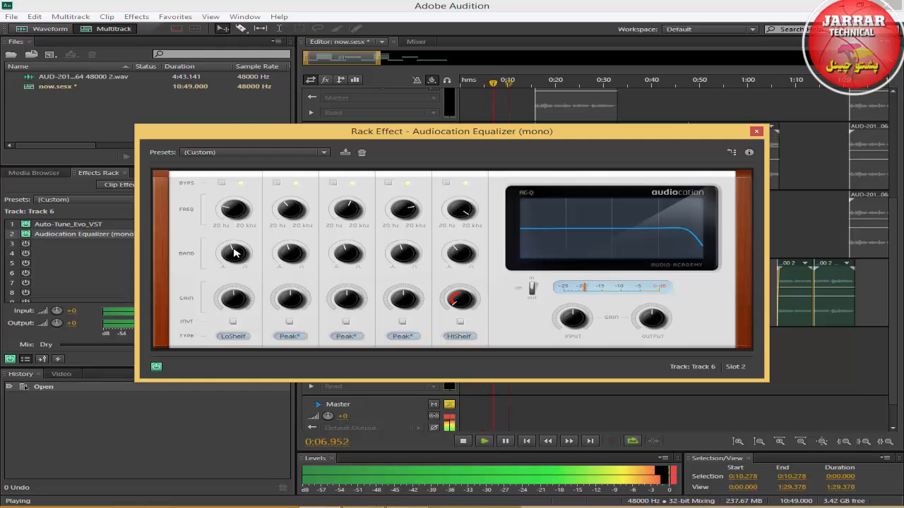
# Boost the equalizer's LoShelf gain to maximum during playback, and stop playback.
pyautogui.moveTo(235, 298); pyautogui.dragTo(272, 177)
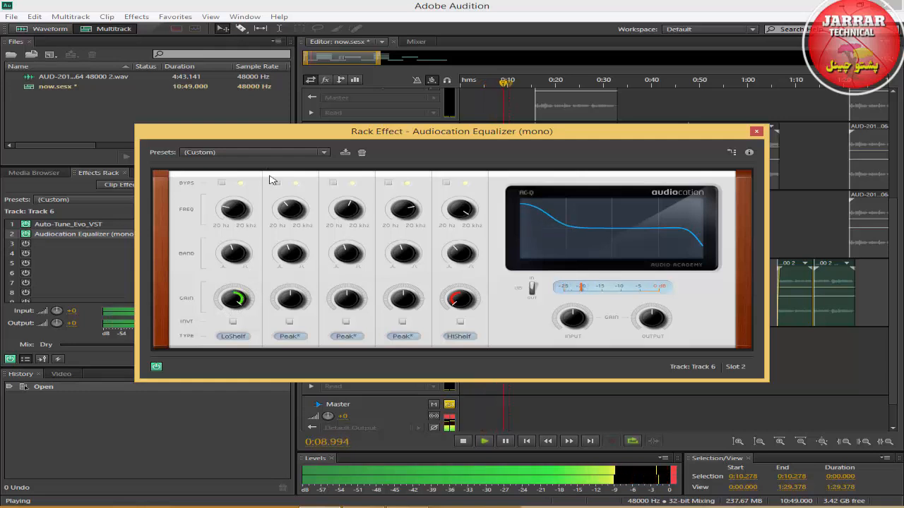
pyautogui.click(460, 444)
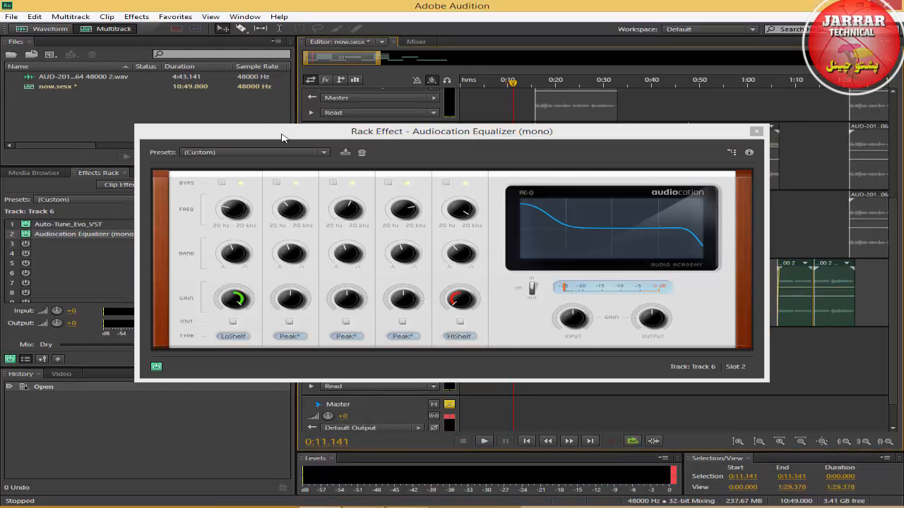
# Move the equalizer window aside to view the Master track's effects, and bring the window back into view.
pyautogui.moveTo(282, 135); pyautogui.dragTo(600, 310)
pyautogui.click(376, 406)
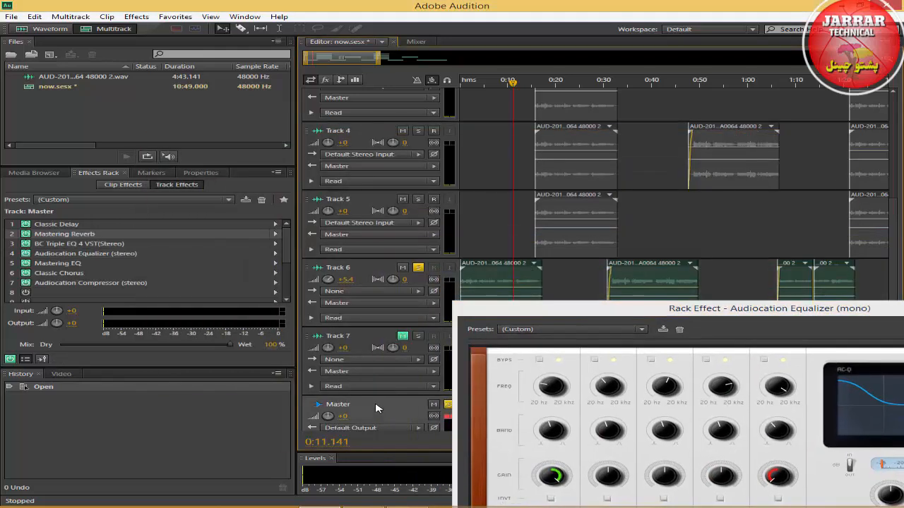
pyautogui.moveTo(569, 310); pyautogui.dragTo(218, 97)
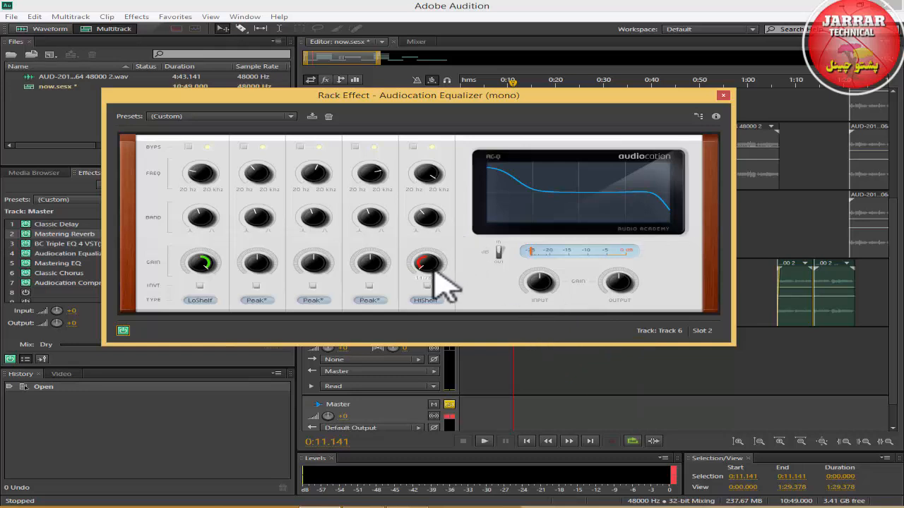
# Ease the HiShelf cut to about half of its full amount, return the LoShelf gain to flat, and close Track 6's equalizer.
pyautogui.moveTo(428, 267); pyautogui.dragTo(423, 227)
pyautogui.moveTo(431, 267)
pyautogui.mouseDown()
pyautogui.moveTo(443, 220)
pyautogui.moveTo(473, 177)
pyautogui.moveTo(439, 254)
pyautogui.mouseUp()
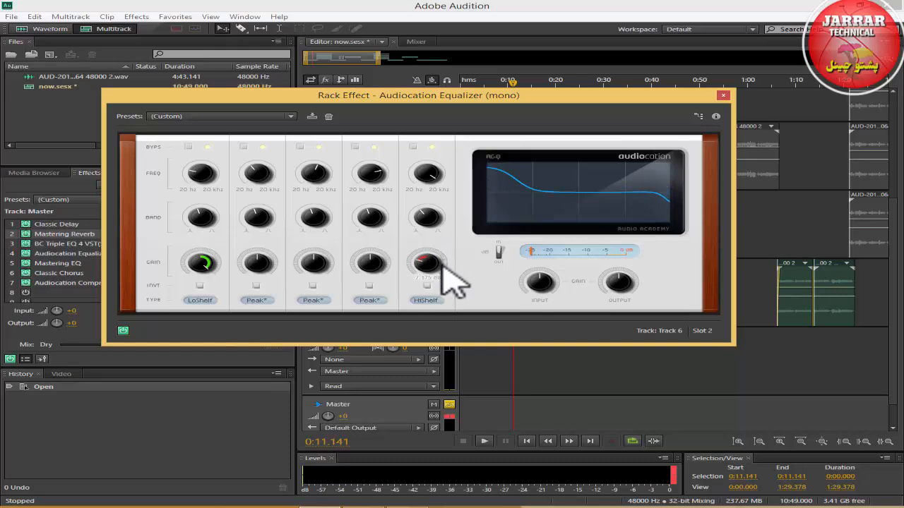
pyautogui.moveTo(213, 256); pyautogui.dragTo(212, 364)
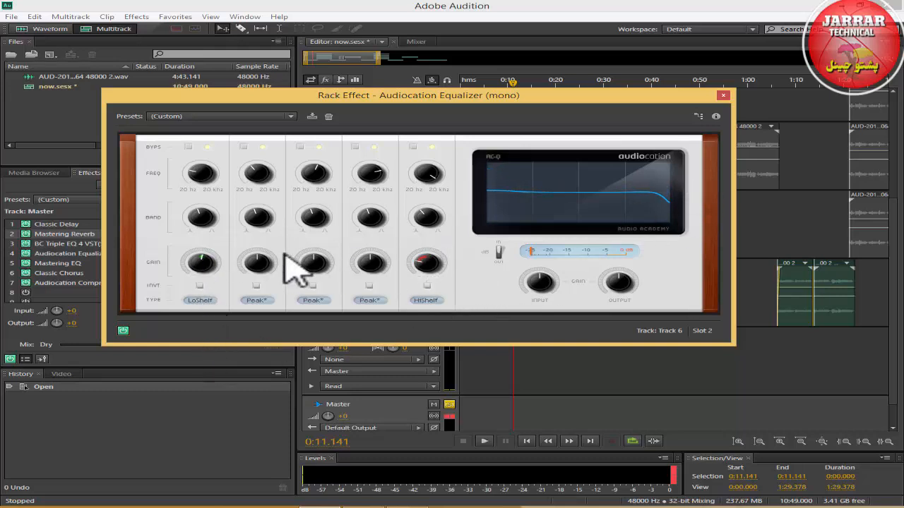
pyautogui.moveTo(221, 259); pyautogui.dragTo(206, 267)
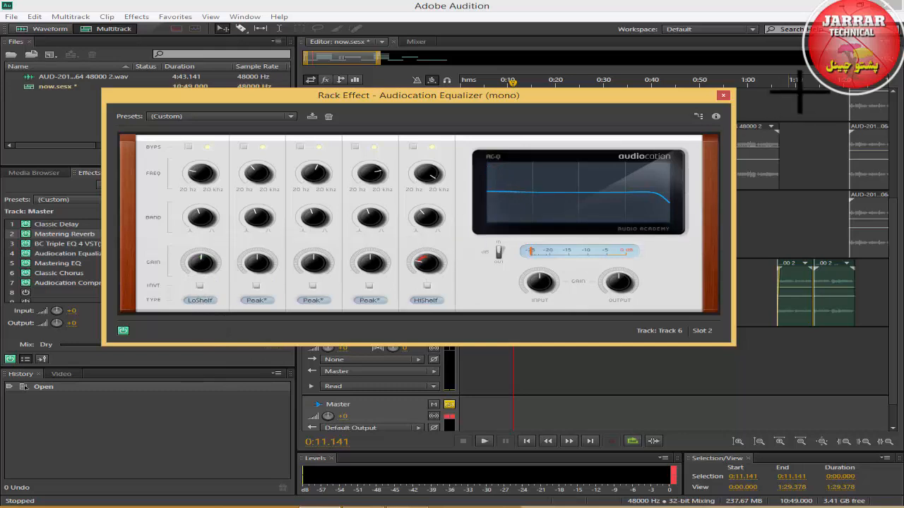
pyautogui.click(723, 94)
pyautogui.click(363, 274)
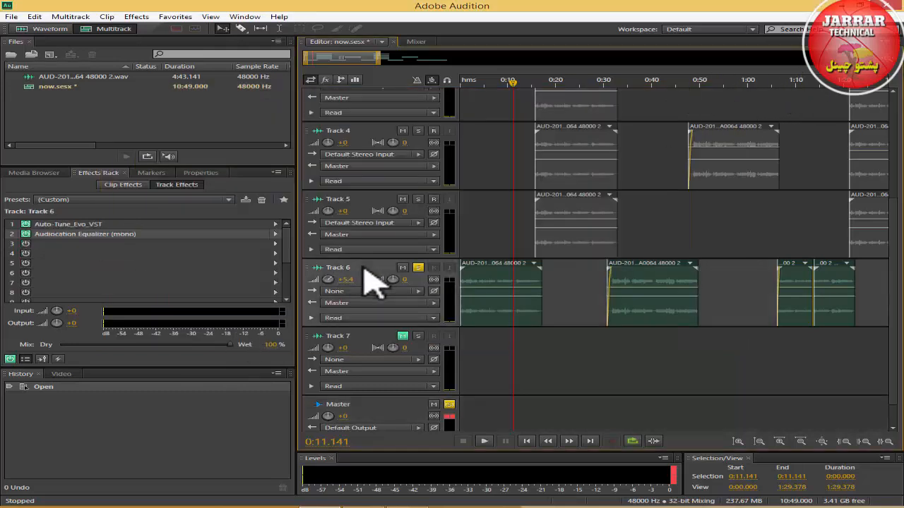
# Compare the Audiocation Equalizer settings on the Master track with those on Track 6, closing each equalizer after viewing.
pyautogui.click(385, 408)
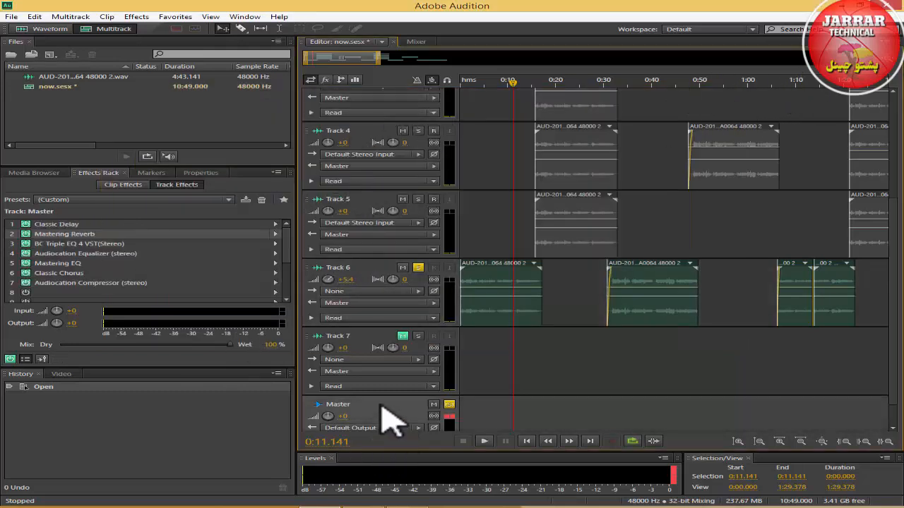
pyautogui.doubleClick(75, 252)
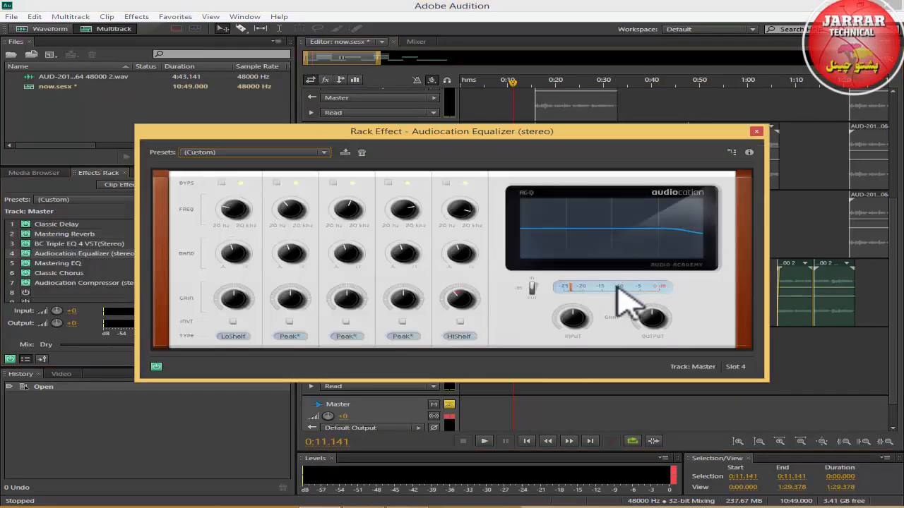
pyautogui.click(756, 131)
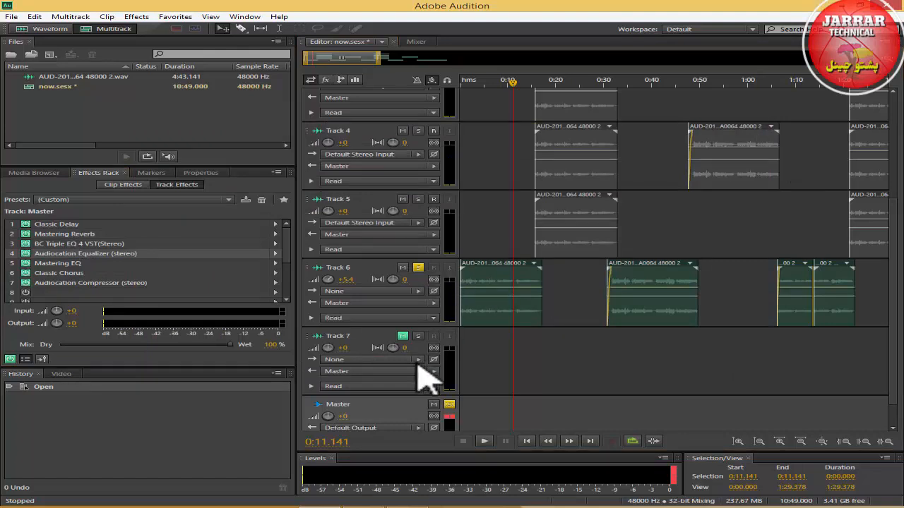
pyautogui.click(373, 272)
pyautogui.doubleClick(205, 234)
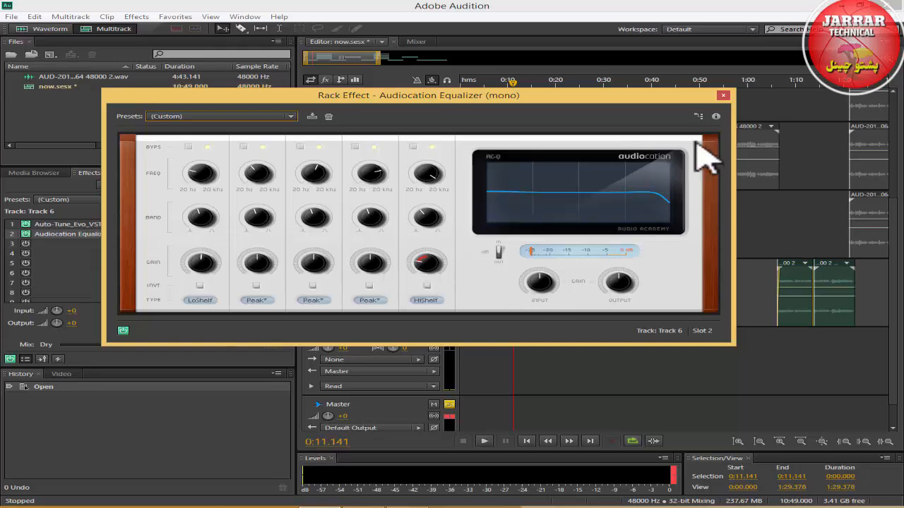
pyautogui.click(723, 95)
# Boost the HiShelf gain to about 10 dB in the Master track's Audiocation Equalizer and close it.
pyautogui.click(381, 409)
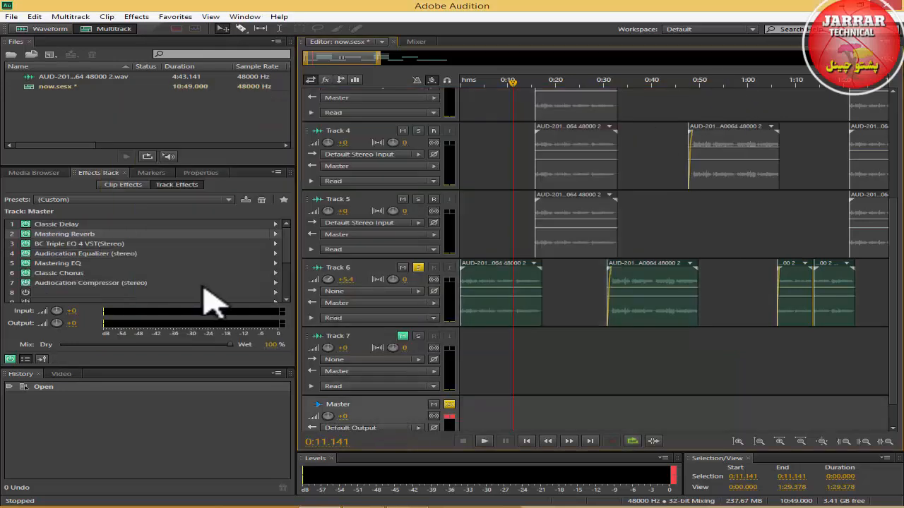
pyautogui.doubleClick(148, 253)
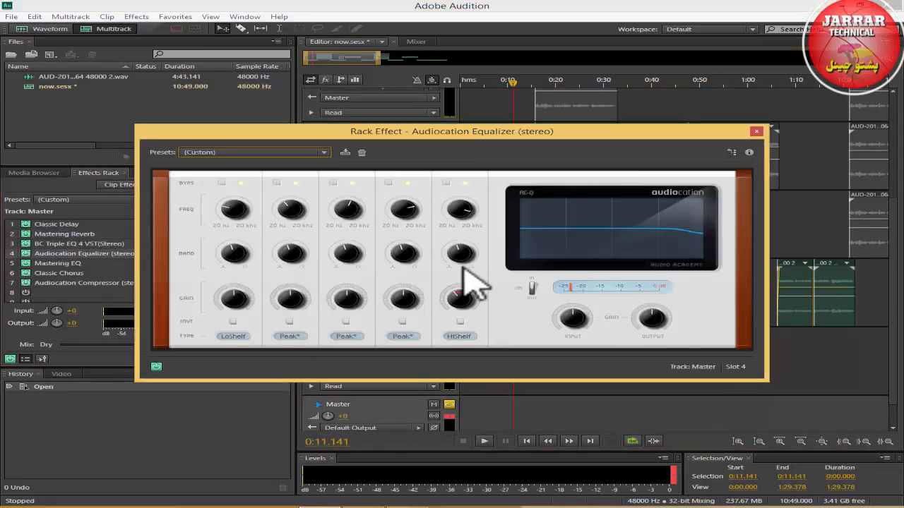
pyautogui.moveTo(471, 288); pyautogui.dragTo(518, 226)
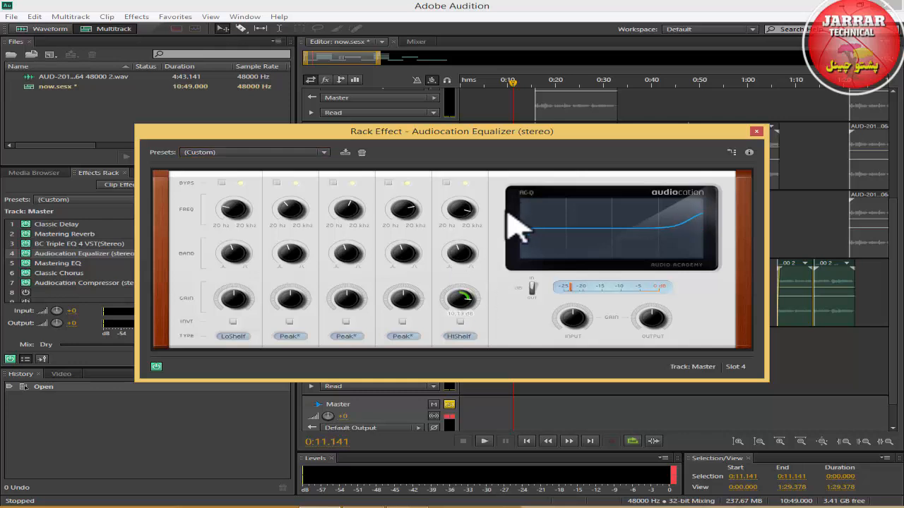
pyautogui.click(757, 131)
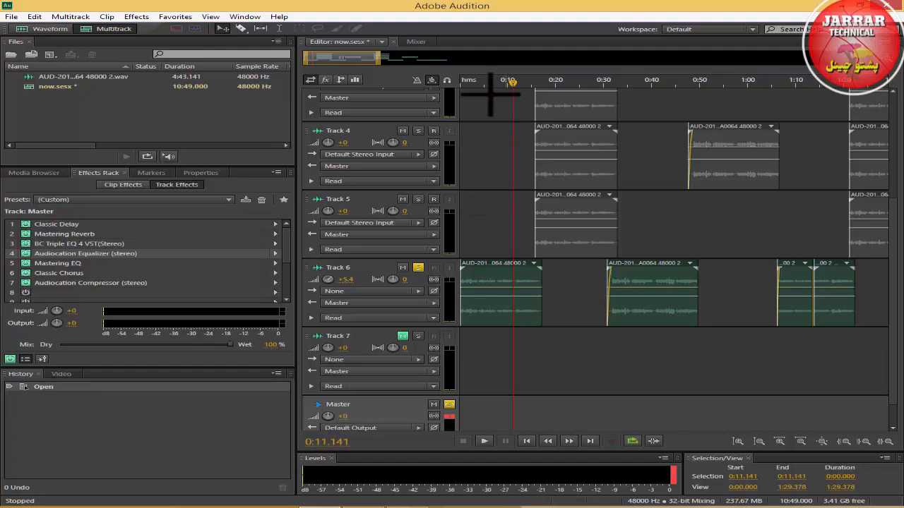
# Turn off solo on Track 6, audition the full mix from the start for a few seconds, and stop playback.
pyautogui.click(419, 269)
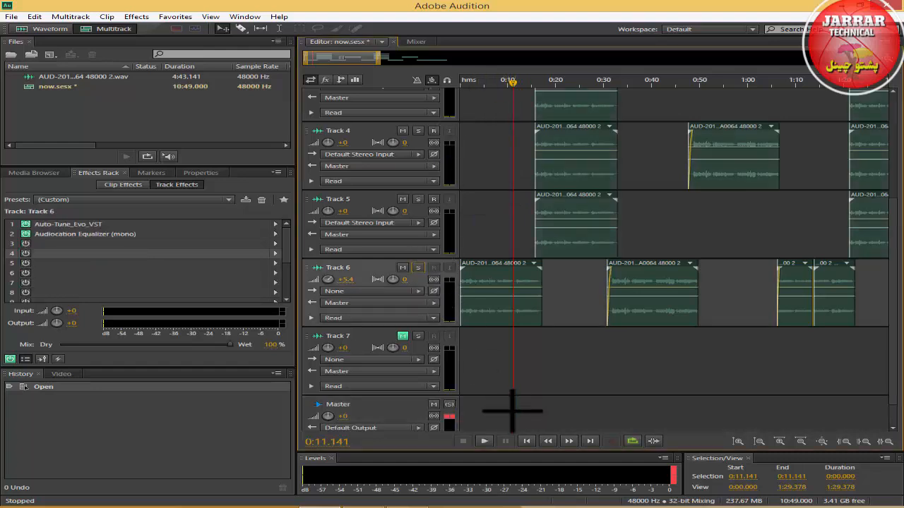
pyautogui.click(526, 440)
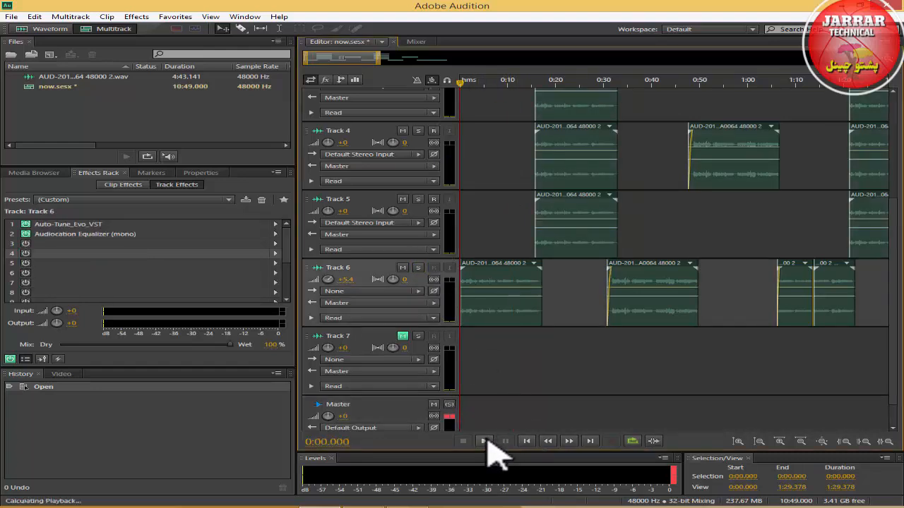
pyautogui.click(484, 441)
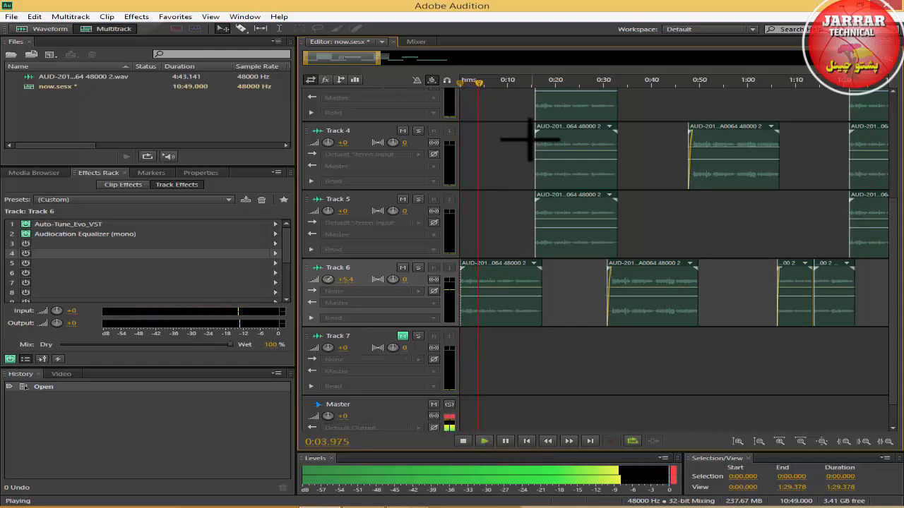
pyautogui.click(463, 441)
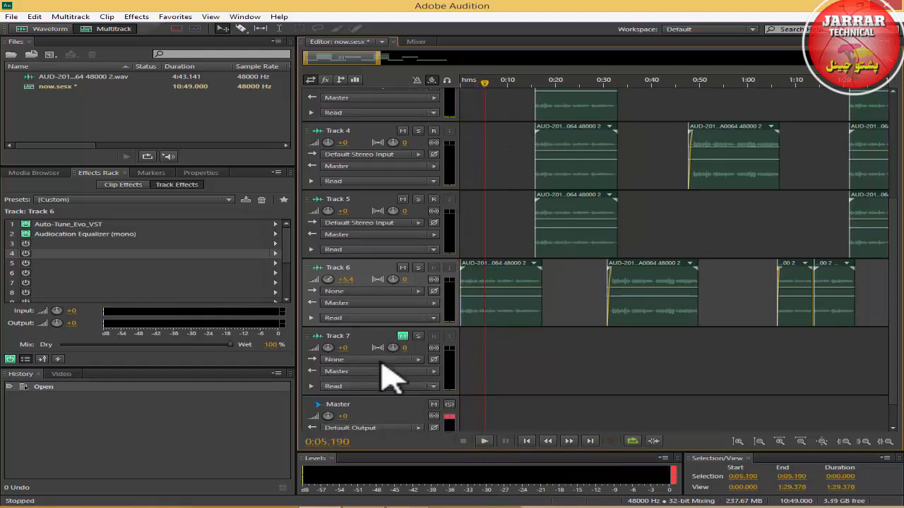
# In the Master track's Mastering Reverb, try the Drums - Dark Plate and Drums - Nice Room presets, and apply Drums - Subtle Plate.
pyautogui.click(385, 403)
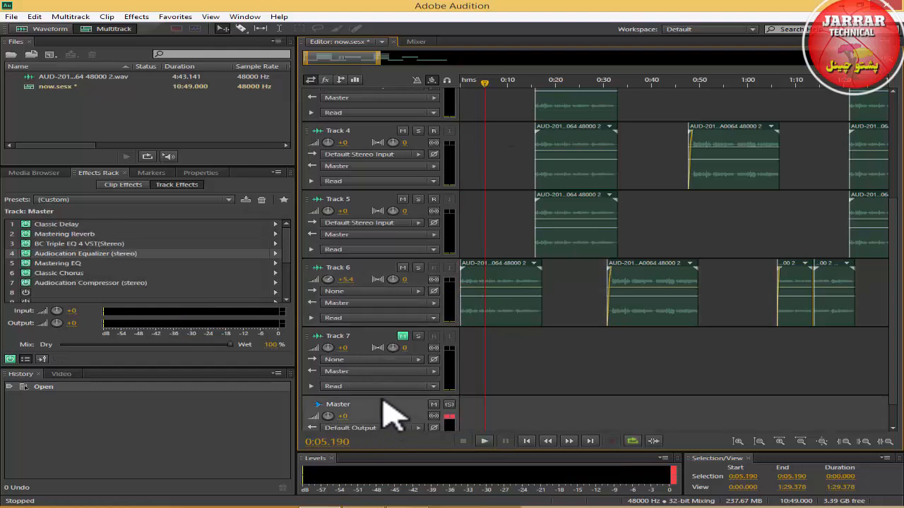
pyautogui.click(106, 233)
pyautogui.doubleClick(106, 234)
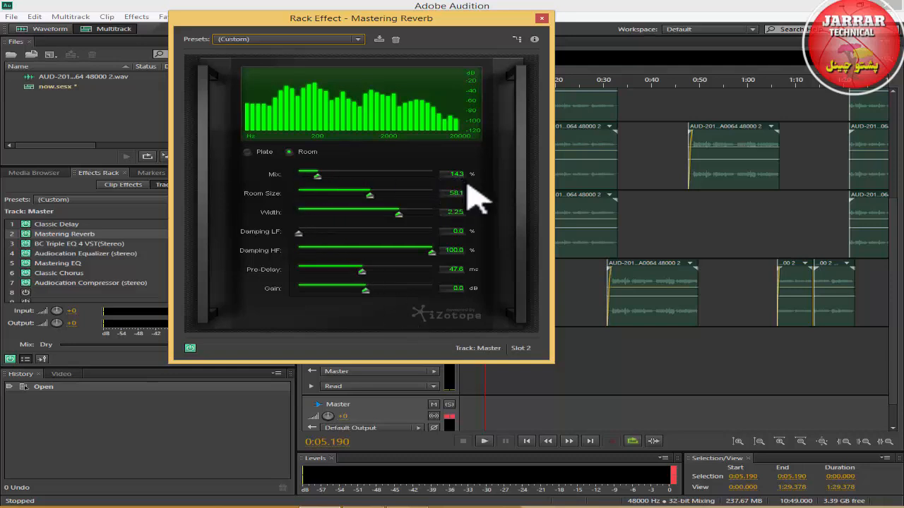
pyautogui.click(244, 40)
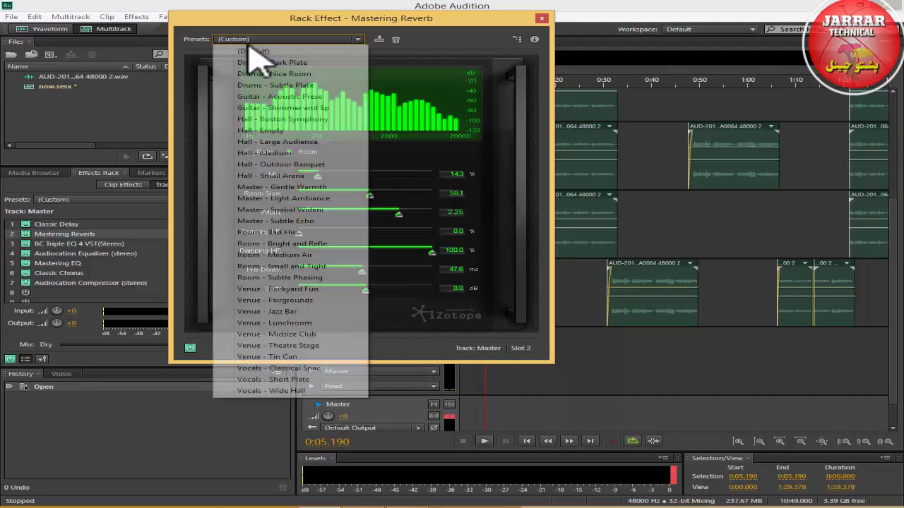
pyautogui.click(267, 63)
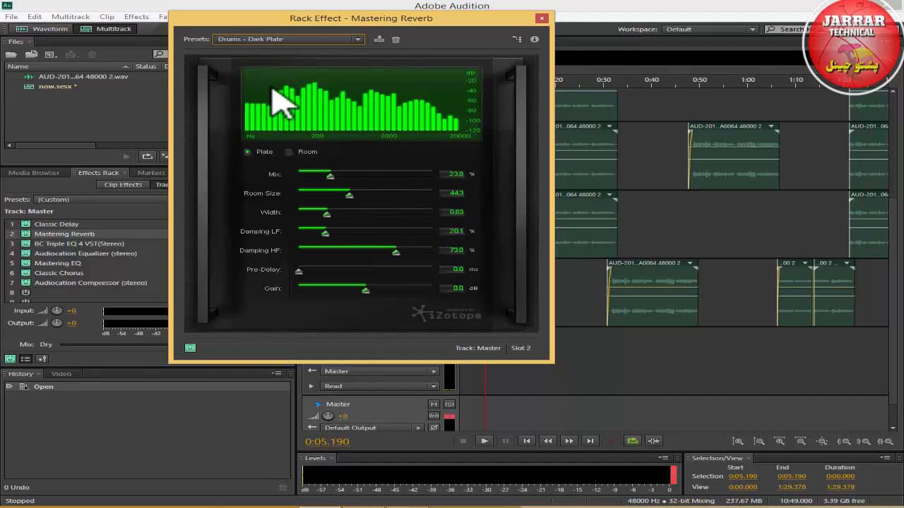
pyautogui.click(269, 40)
pyautogui.click(289, 75)
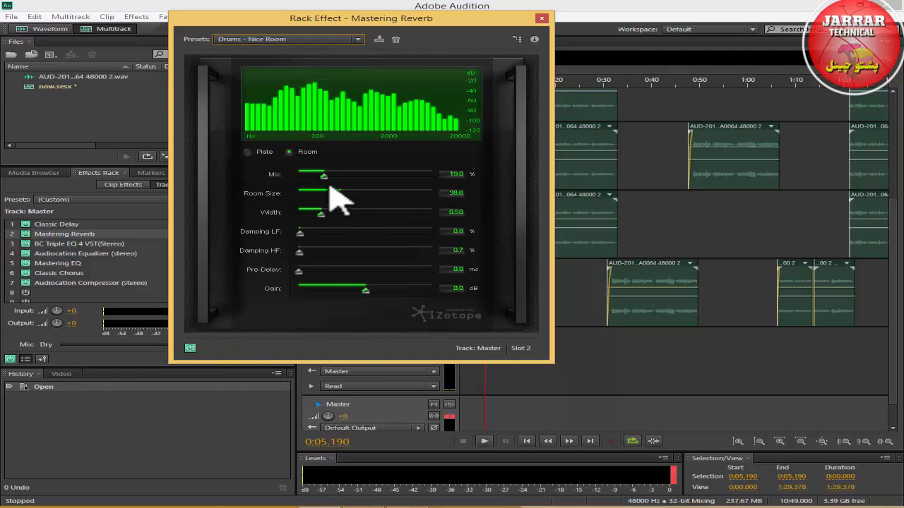
pyautogui.click(270, 41)
pyautogui.click(277, 86)
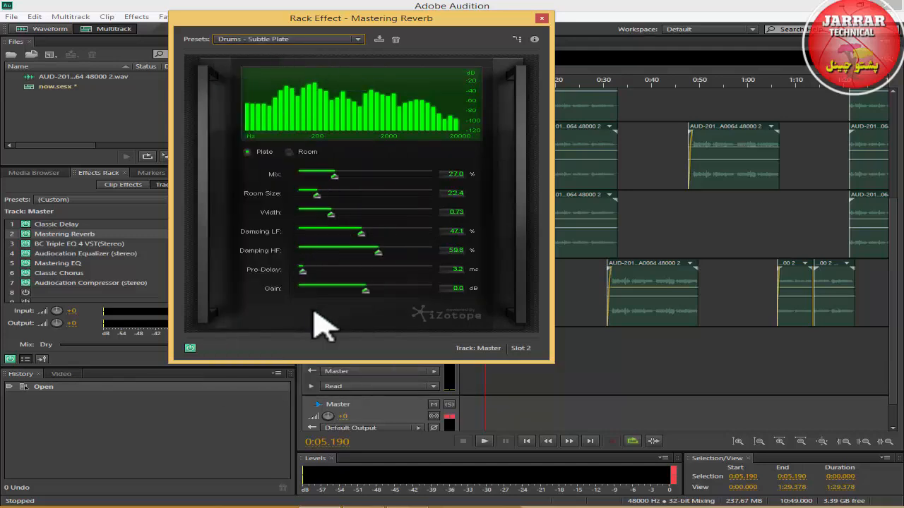
# Lower the Mastering Reverb's Mix to about 16.4 %, switch its type to Room, and close the effect.
pyautogui.moveTo(334, 176); pyautogui.dragTo(320, 176)
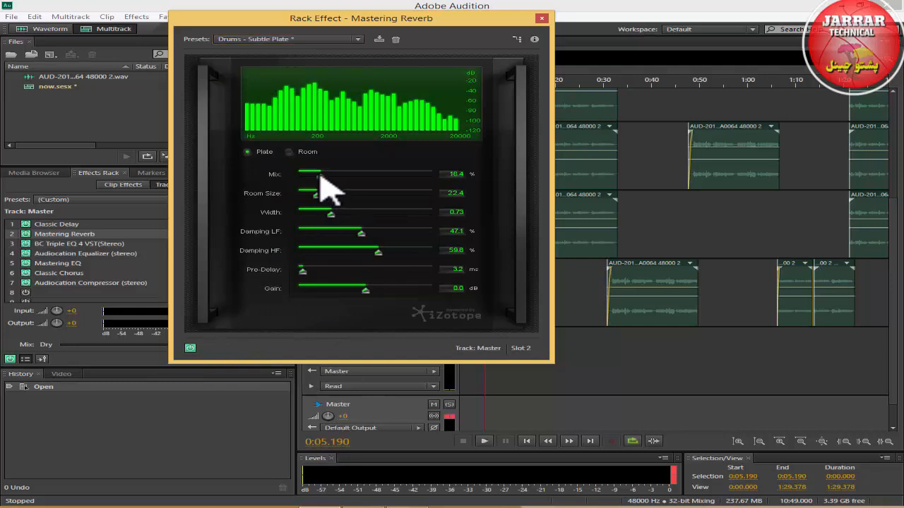
pyautogui.click(302, 153)
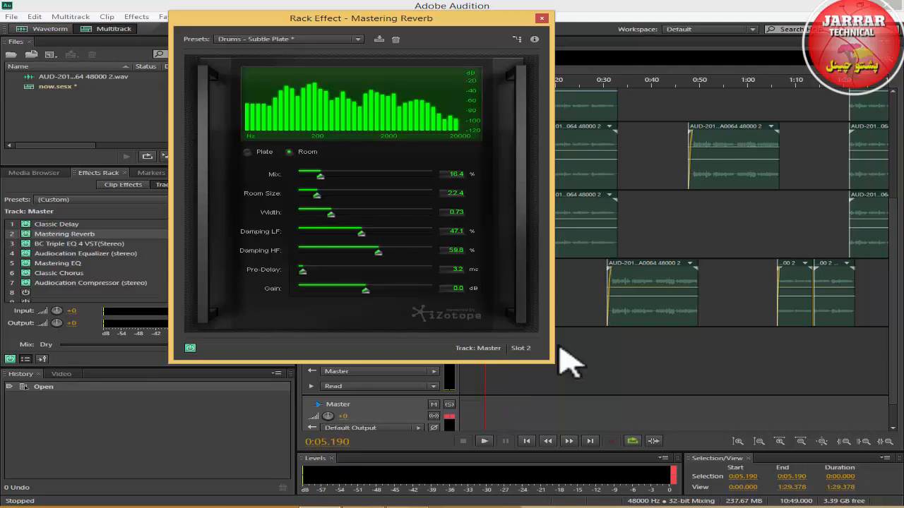
pyautogui.click(542, 17)
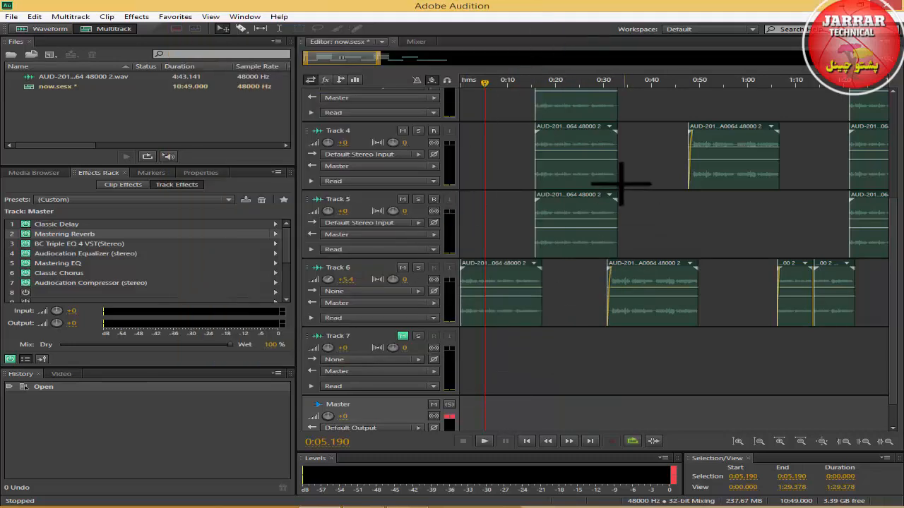